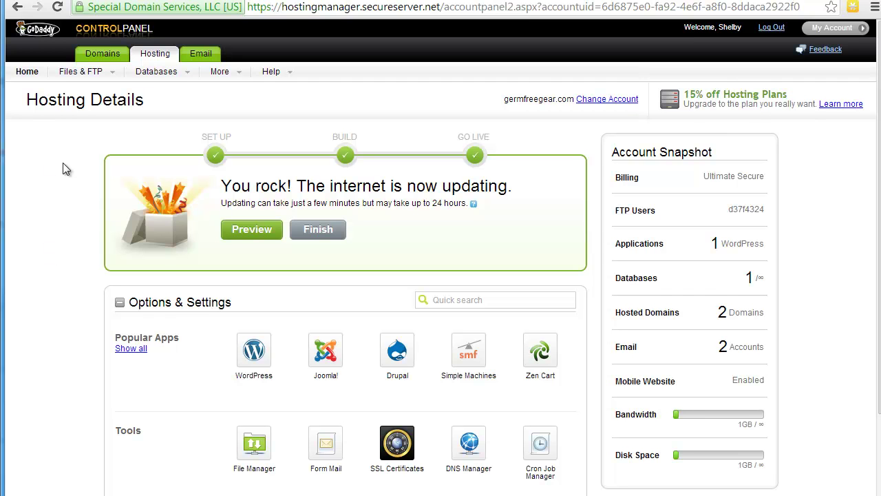
# Step: Highlight the Hosting Details heading a few times
pyautogui.moveTo(25, 101); pyautogui.dragTo(144, 104)
pyautogui.click(146, 101)
pyautogui.moveTo(26, 100); pyautogui.dragTo(144, 103)
pyautogui.click(146, 102)
pyautogui.moveTo(26, 100); pyautogui.dragTo(150, 107)
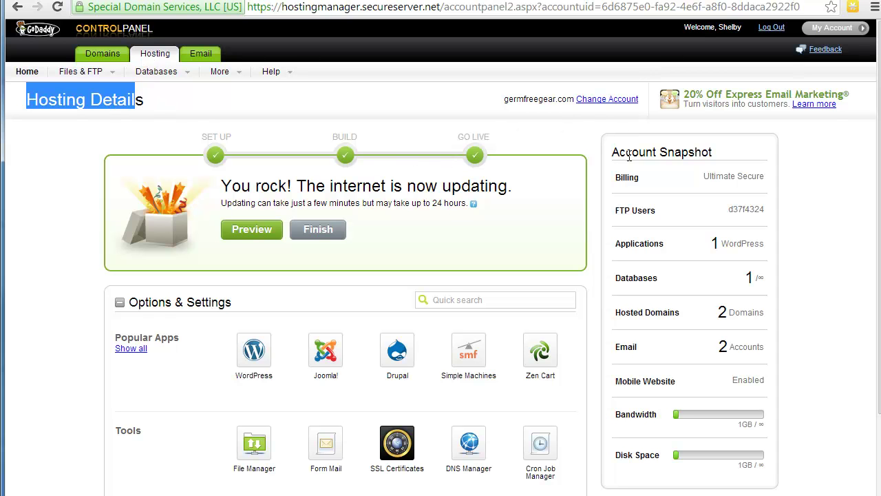
# Step: Open the hosted domains list, view germfreegear.com's subdomains, then return to All Domains
pyautogui.click(639, 319)
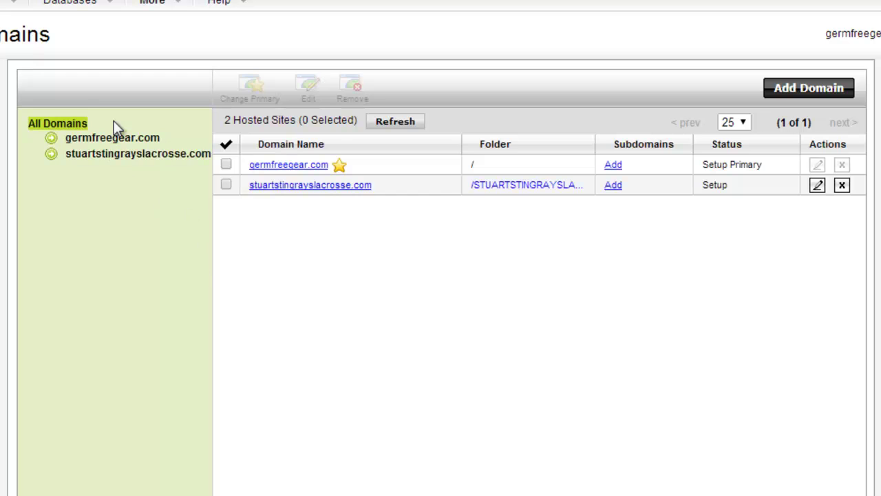
pyautogui.click(107, 138)
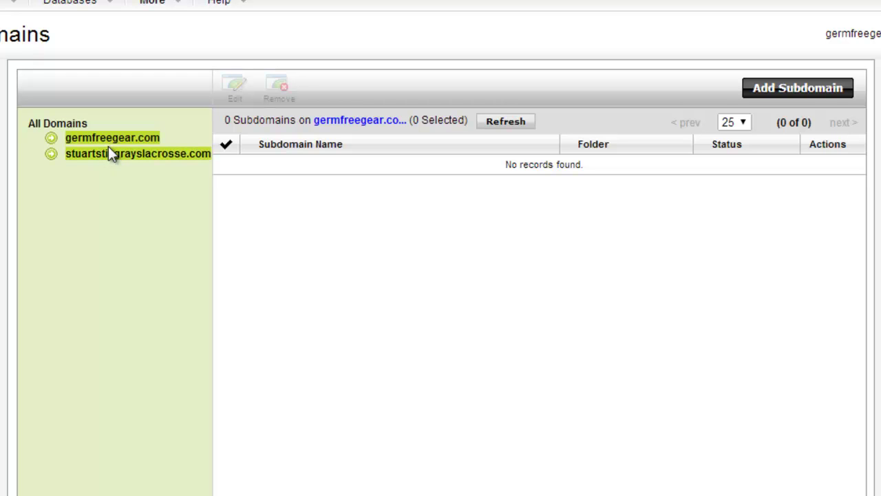
pyautogui.click(41, 128)
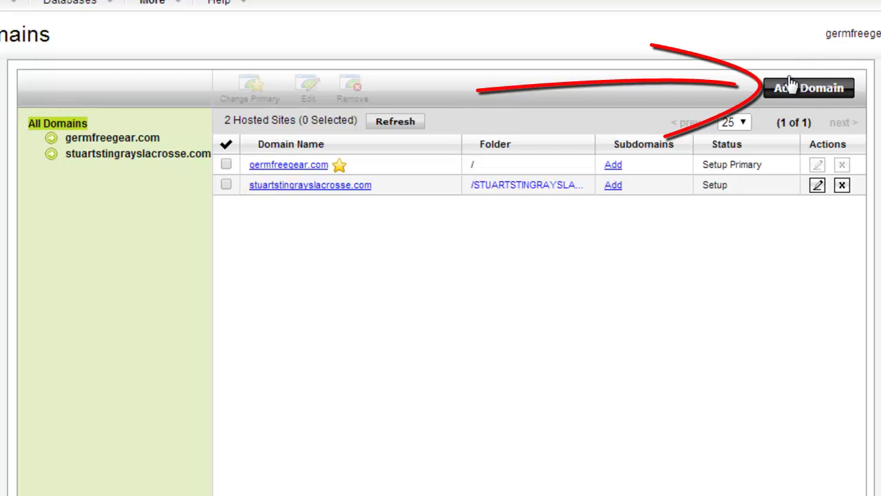
# Step: In a new Add Domain dialog, enter GOODVIBRATIONSDETOX.COM using the autocomplete suggestion
pyautogui.click(818, 93)
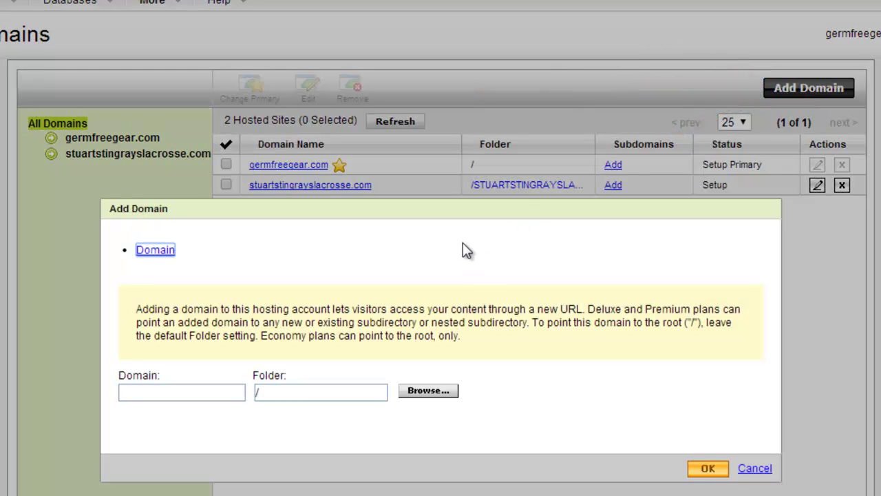
pyautogui.click(165, 394)
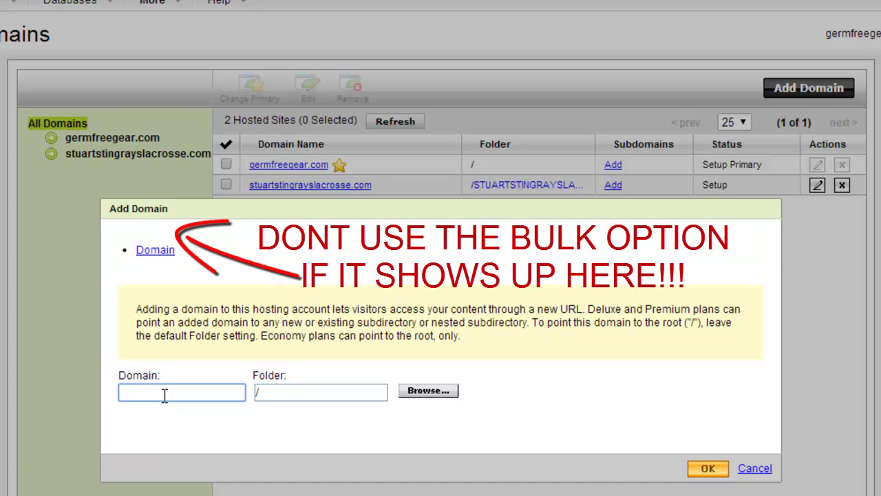
pyautogui.write('s')
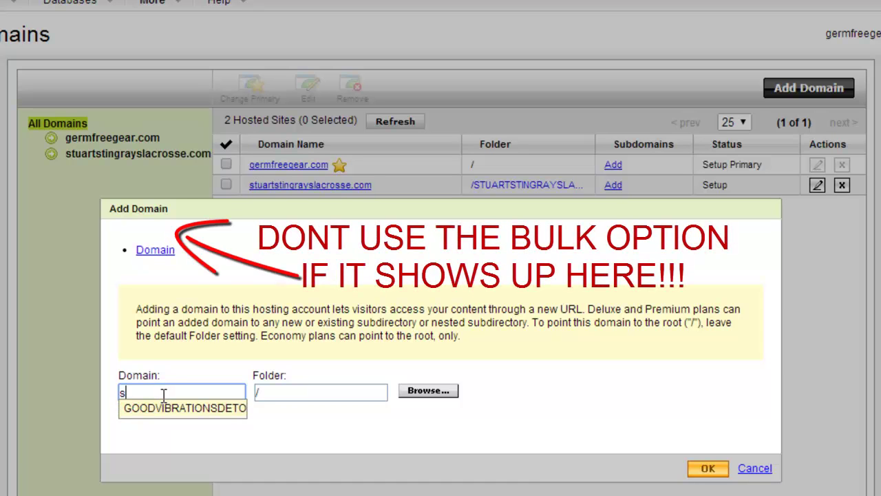
pyautogui.press('BackSpace')
pyautogui.write('g')
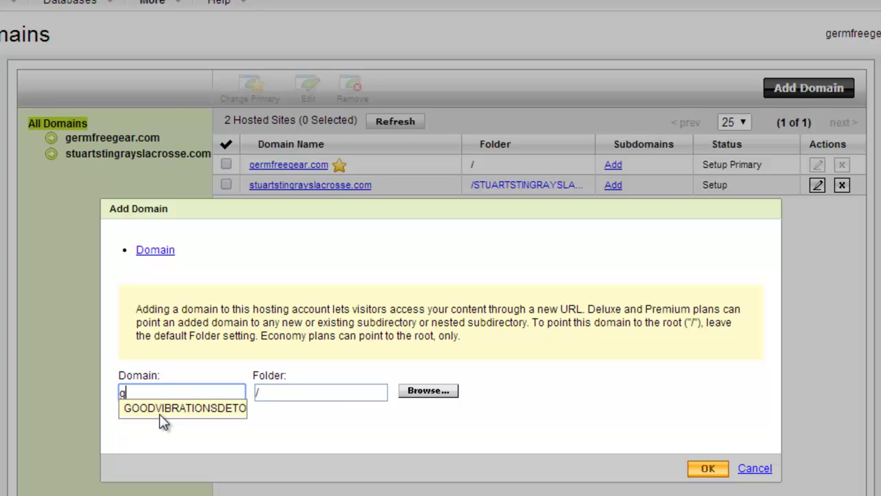
pyautogui.click(162, 409)
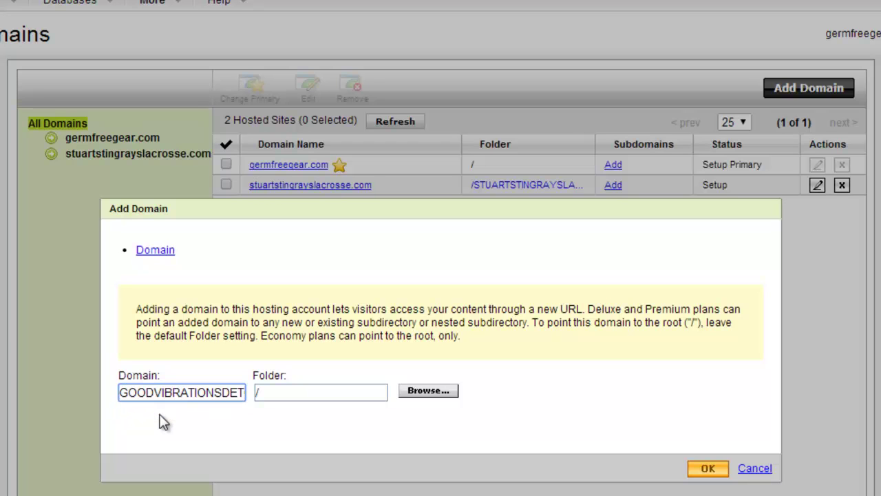
pyautogui.moveTo(121, 393); pyautogui.dragTo(258, 392)
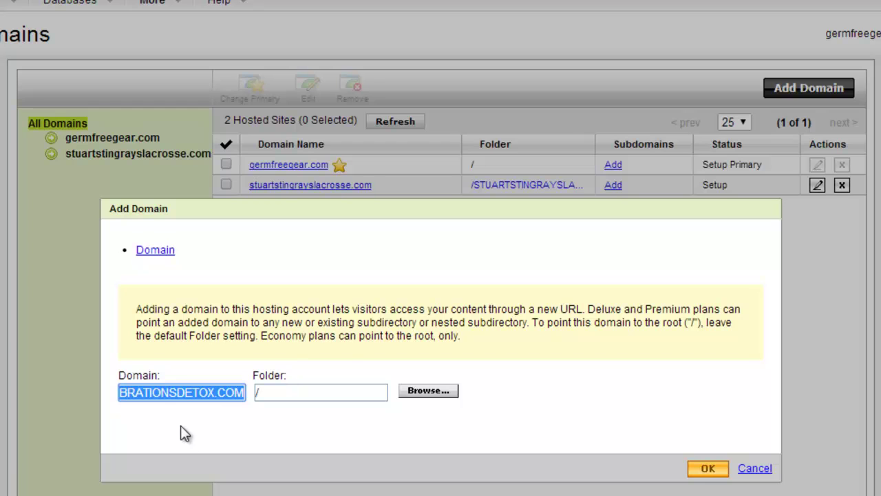
pyautogui.click(297, 392)
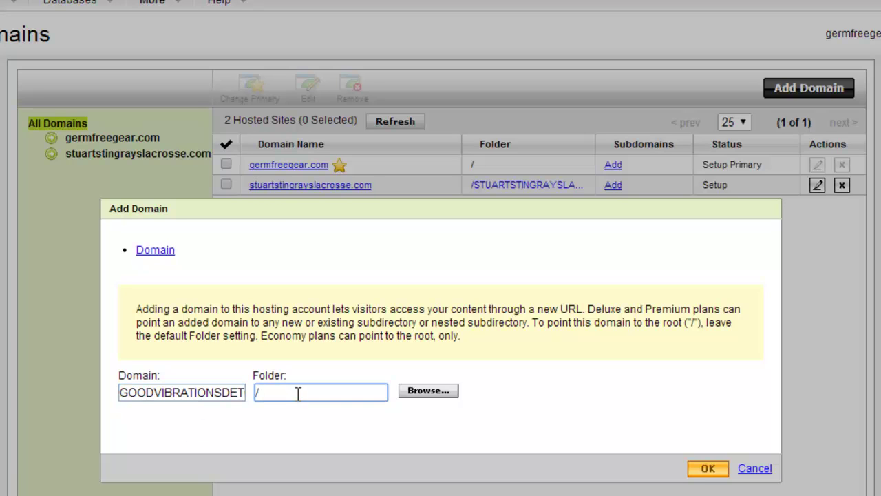
# Step: Copy GOODVIBRATIONSDETOX from the domain name so the folder reads /GOODVIBRATIONSDETOX, then confirm
pyautogui.moveTo(121, 393); pyautogui.dragTo(218, 391)
pyautogui.hotkey('ctrl', 'c')
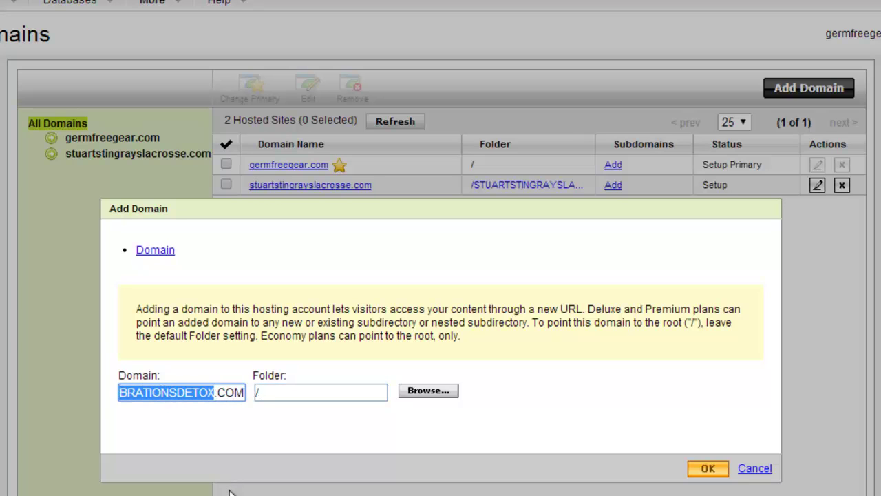
pyautogui.click(275, 393)
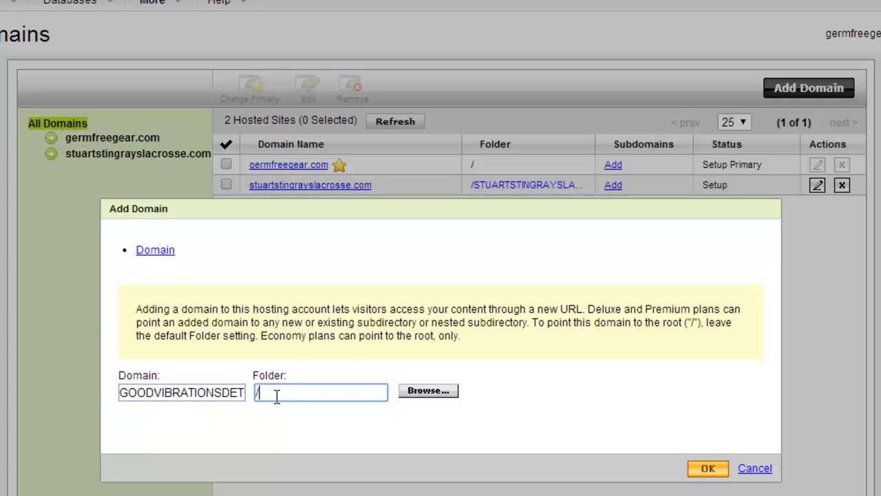
pyautogui.hotkey('ctrl', 'v')
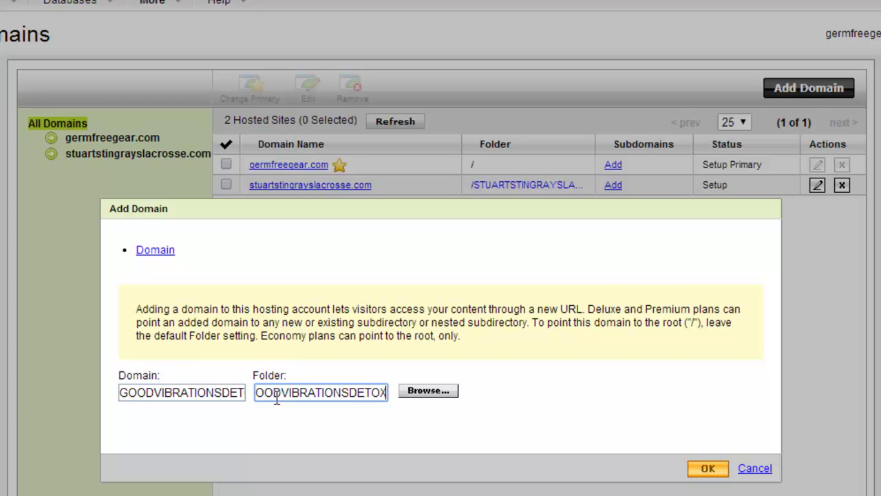
pyautogui.click(276, 393)
pyautogui.press('Left')
pyautogui.press('Left')
pyautogui.press('Left')
pyautogui.press('Left')
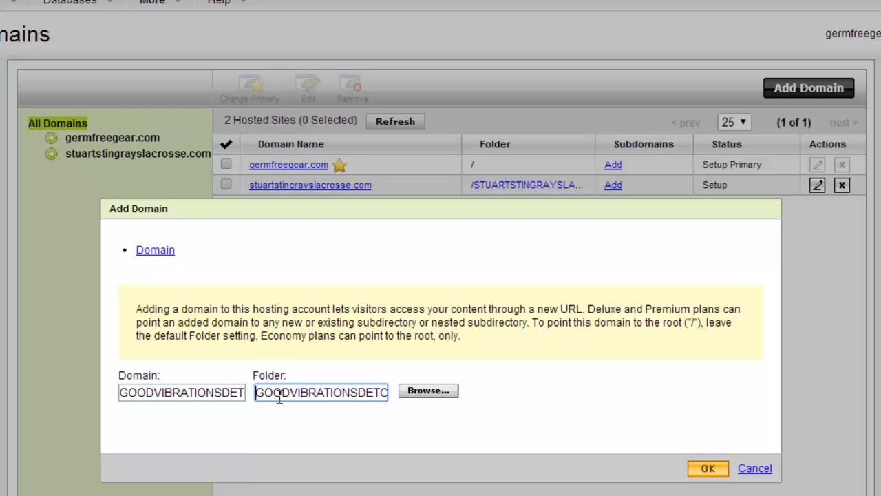
pyautogui.press('Right')
pyautogui.press('Right')
pyautogui.press('Right')
pyautogui.press('Right')
pyautogui.press('Right')
pyautogui.press('Right')
pyautogui.press('Right')
pyautogui.press('Right')
pyautogui.press('Right')
pyautogui.press('Right')
pyautogui.press('Right')
pyautogui.press('Right')
pyautogui.press('Right')
pyautogui.press('Right')
pyautogui.press('Right')
pyautogui.press('Right')
pyautogui.press('Right')
pyautogui.press('Right')
pyautogui.press('Right')
pyautogui.press('Right')
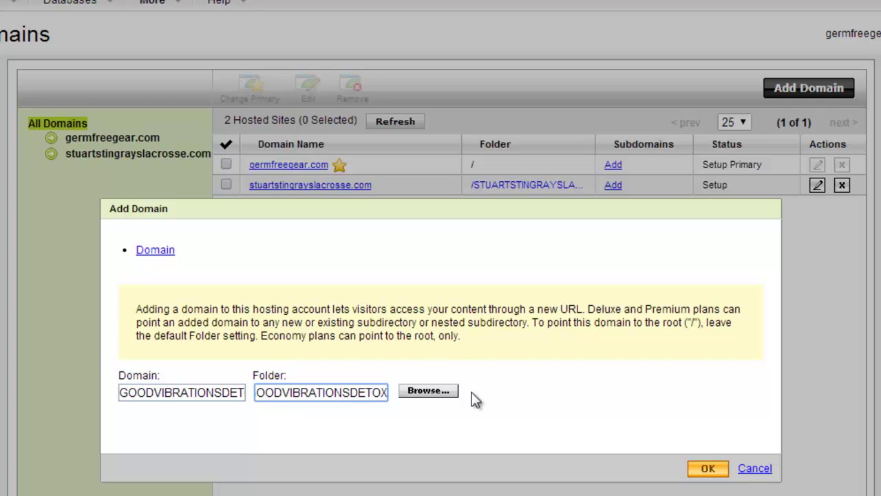
pyautogui.click(714, 470)
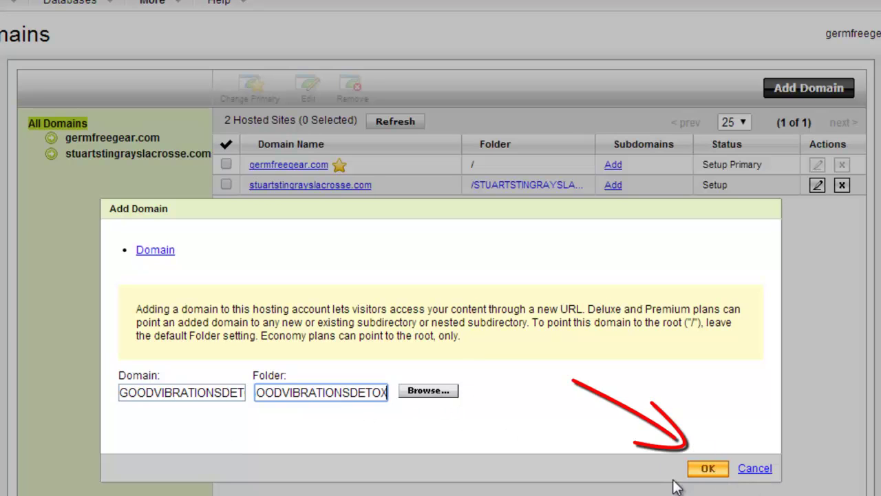
# Step: Submit goodvibrationsdetox.com, then launch the WordPress installer from Options & Settings
pyautogui.click(714, 471)
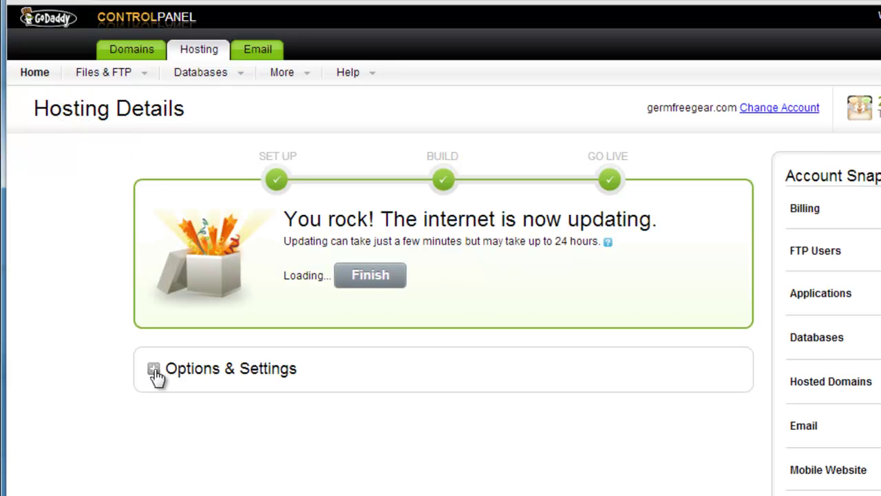
pyautogui.click(155, 370)
pyautogui.scroll(-3, 113, 411)
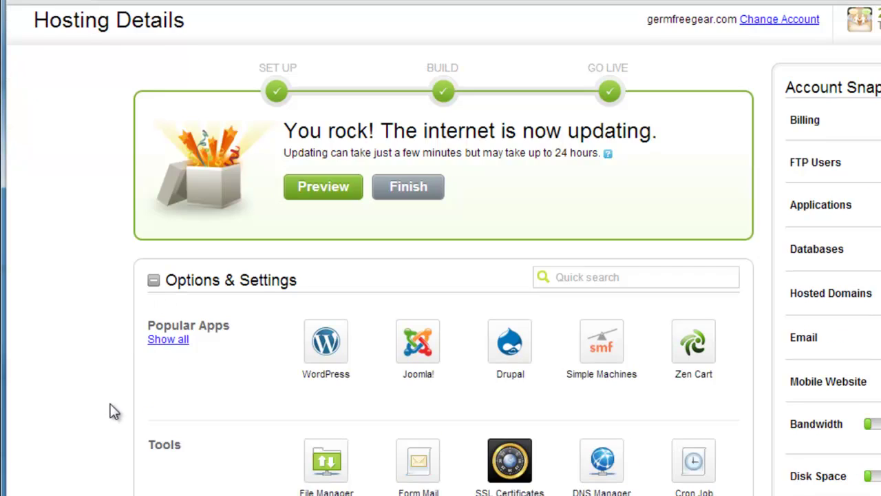
pyautogui.click(327, 357)
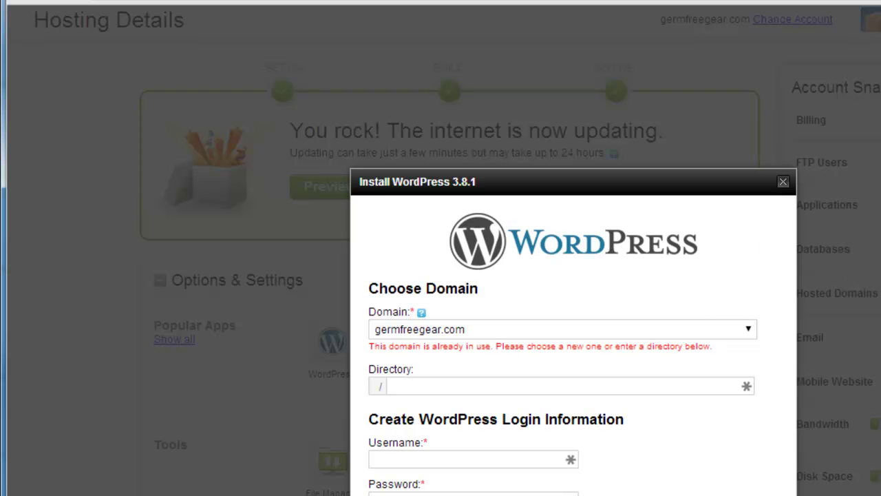
# Step: Select stuartstingrayslacrosse.com as the WordPress domain, leaving directory, username and password blank
pyautogui.click(751, 330)
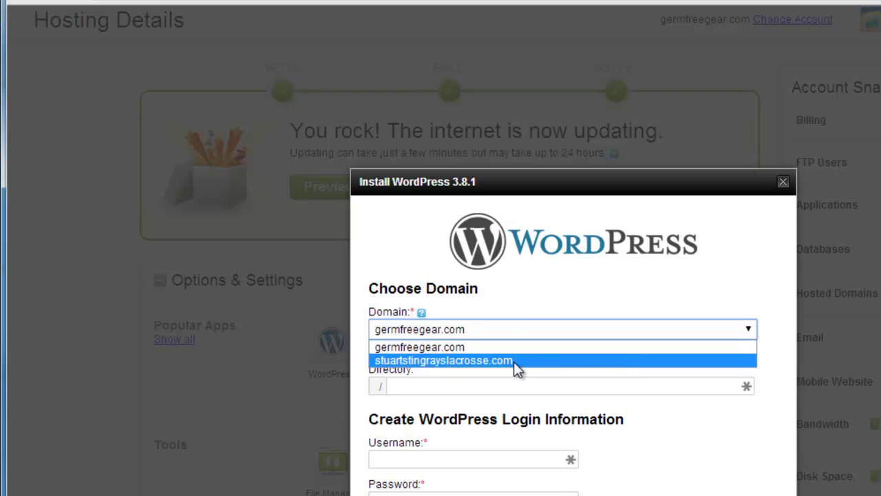
pyautogui.click(460, 362)
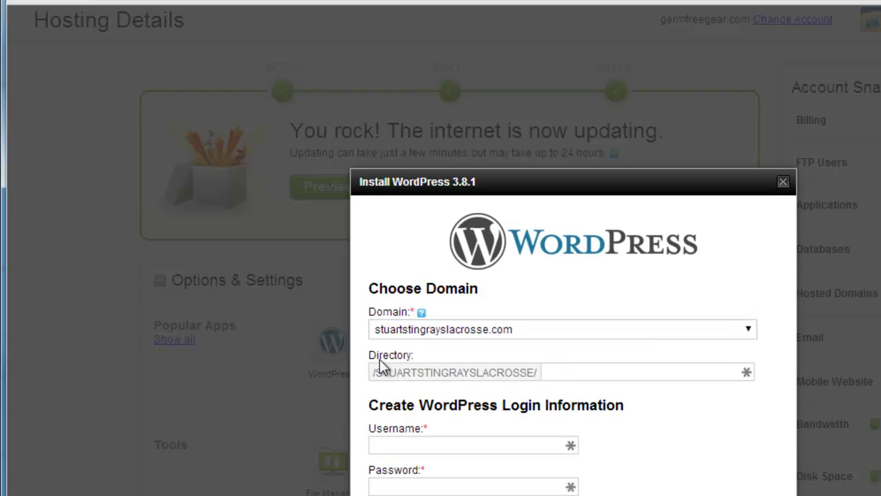
pyautogui.click(544, 372)
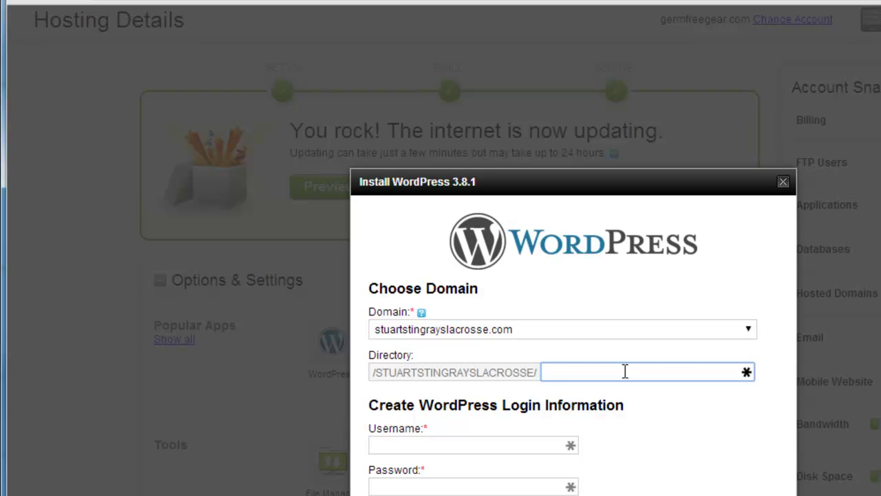
pyautogui.click(668, 410)
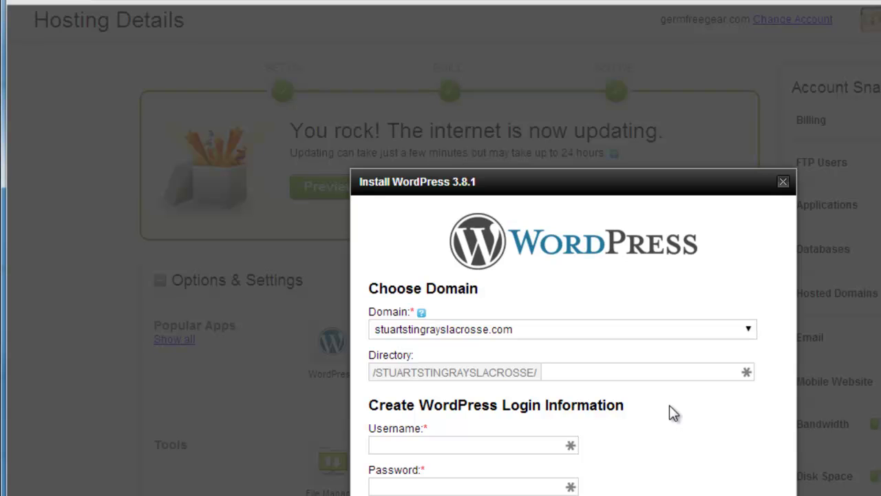
pyautogui.click(480, 446)
pyautogui.click(468, 487)
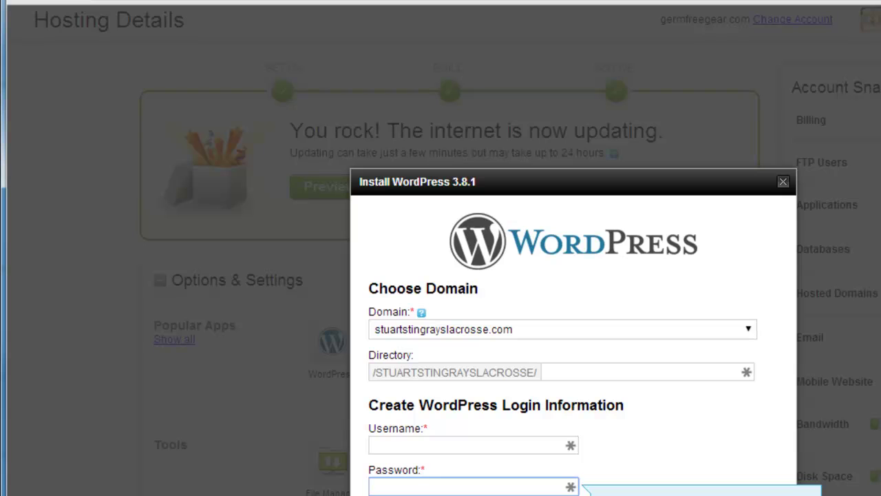
pyautogui.click(650, 475)
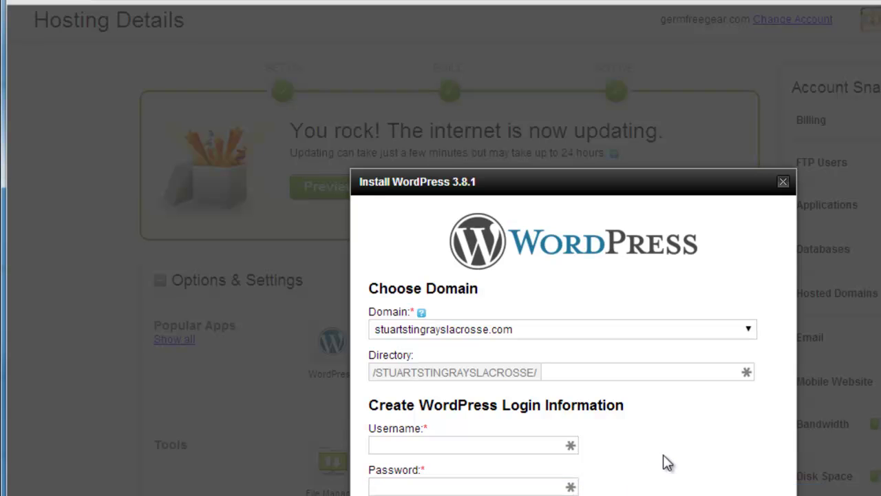